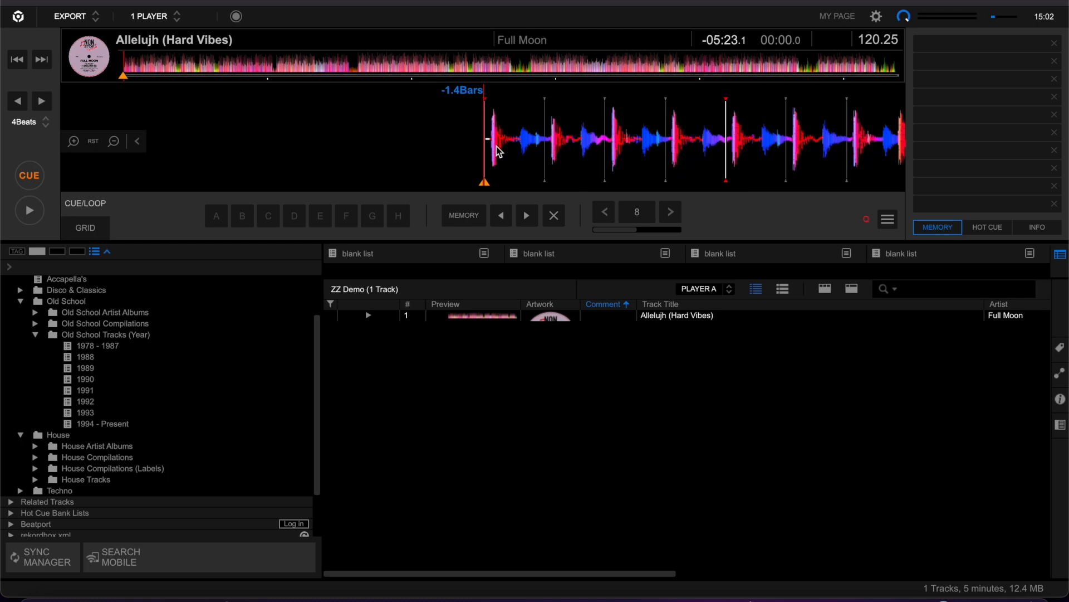
- Inspect the beat grid alignment at the opening, around 01:39 and around 02:05, and return to the track's start
left_click(516, 149)
mouse_move(515, 149)
left_mouse_down()
mouse_move(526, 146)
mouse_move(516, 148)
left_mouse_up()
left_click(361, 69)
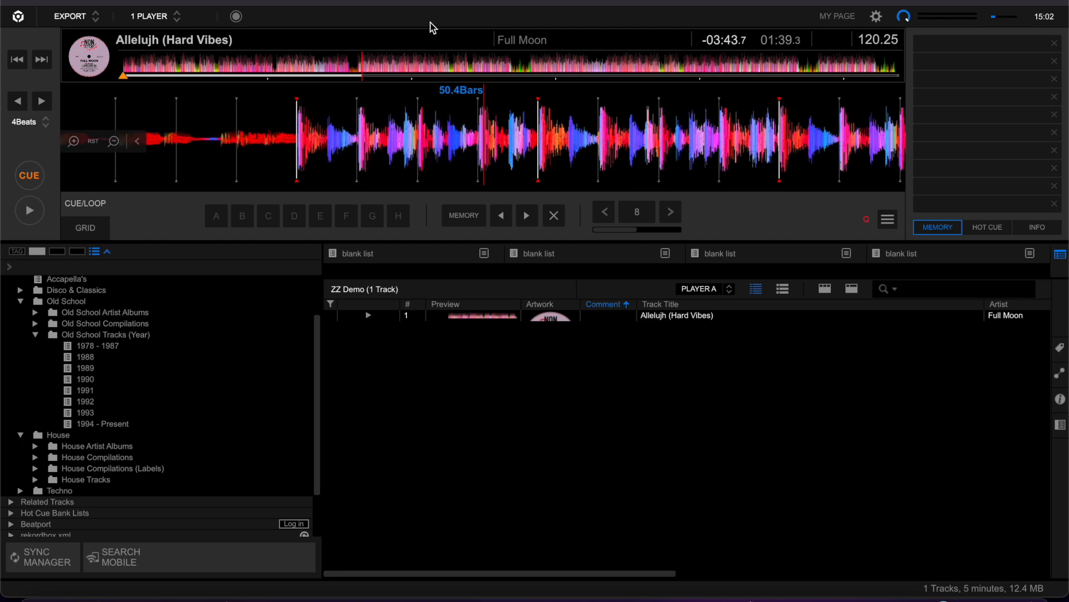
left_click(423, 66)
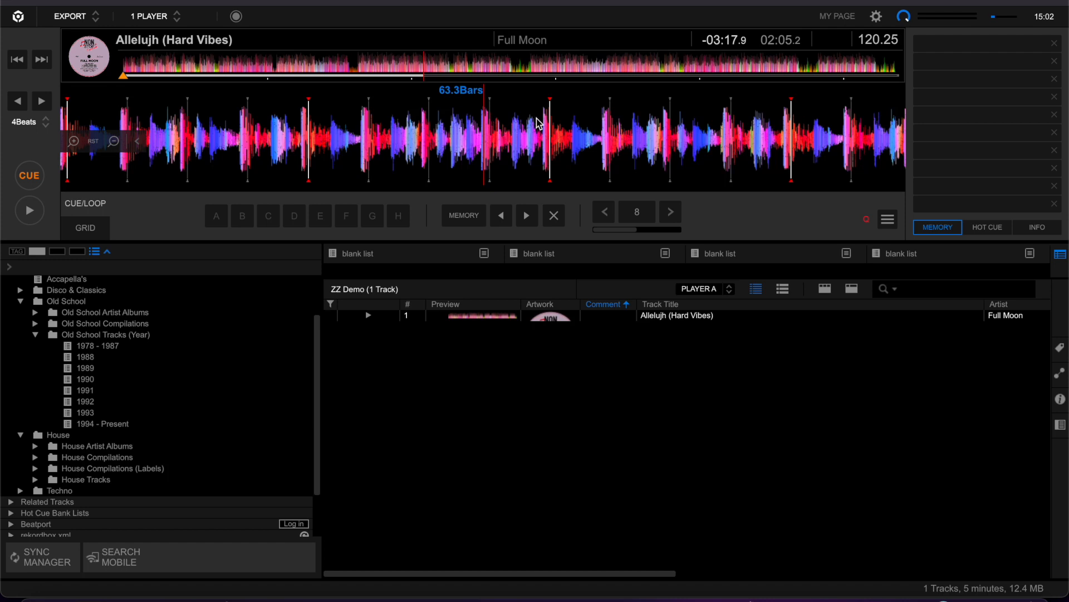
left_click(17, 61)
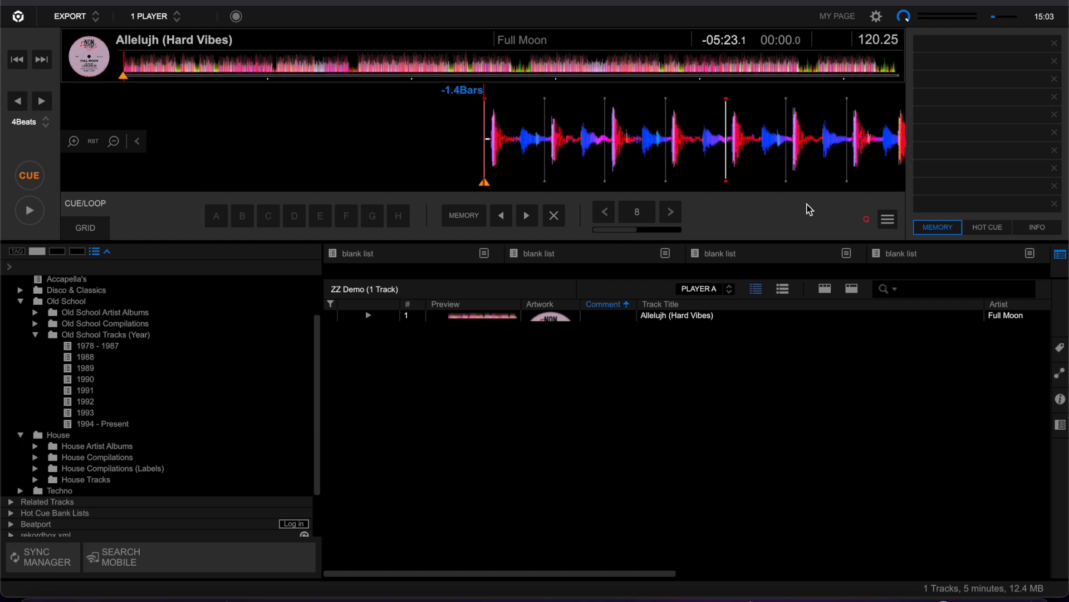
- Reanalyze the track in Dynamic mode for BPM / Grid only, with a BPM range of 70-180
left_click(889, 221)
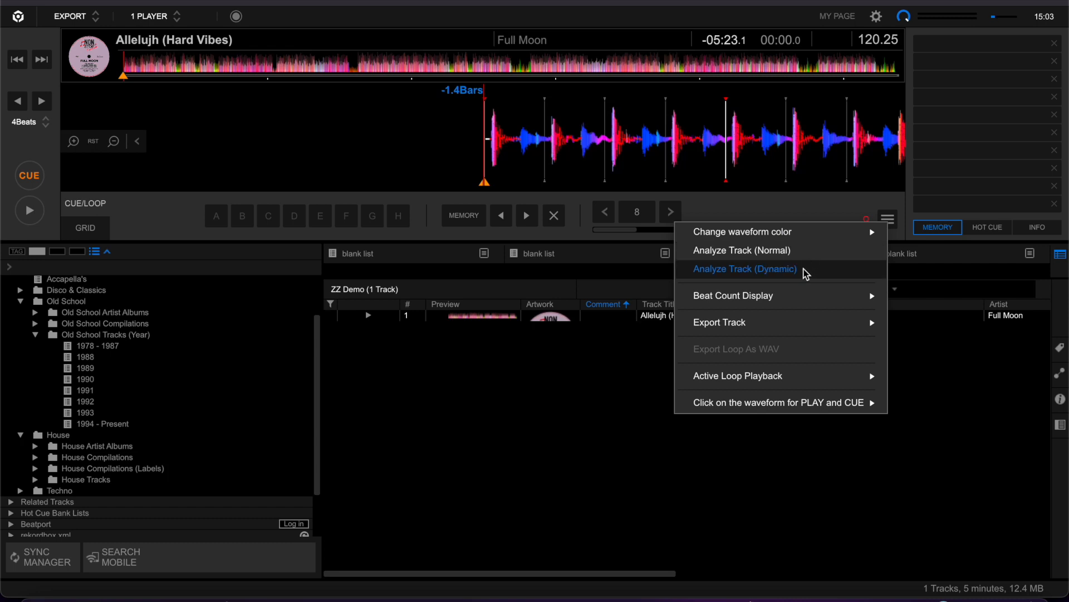
left_click(805, 270)
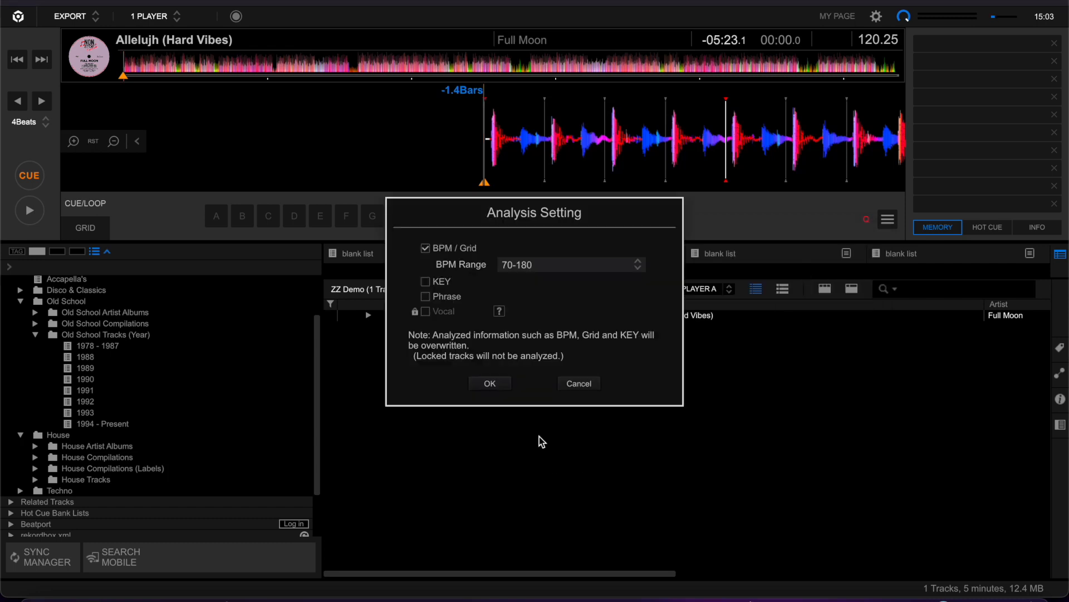
left_click(491, 387)
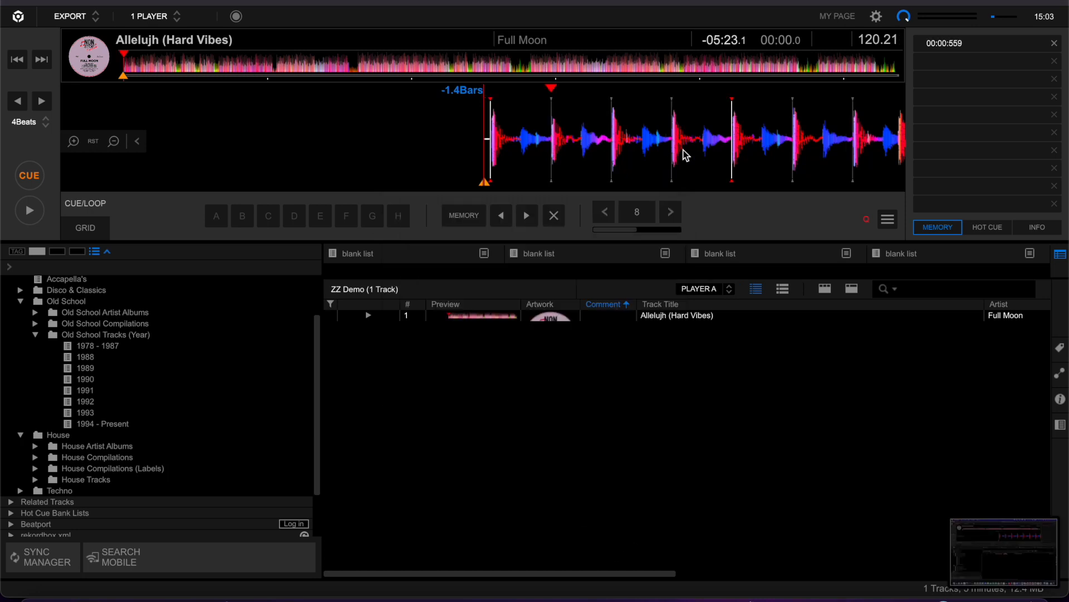
- Examine how the dynamic beat grid and BPM follow the waveform at several points across the first half of the track
left_click(356, 66)
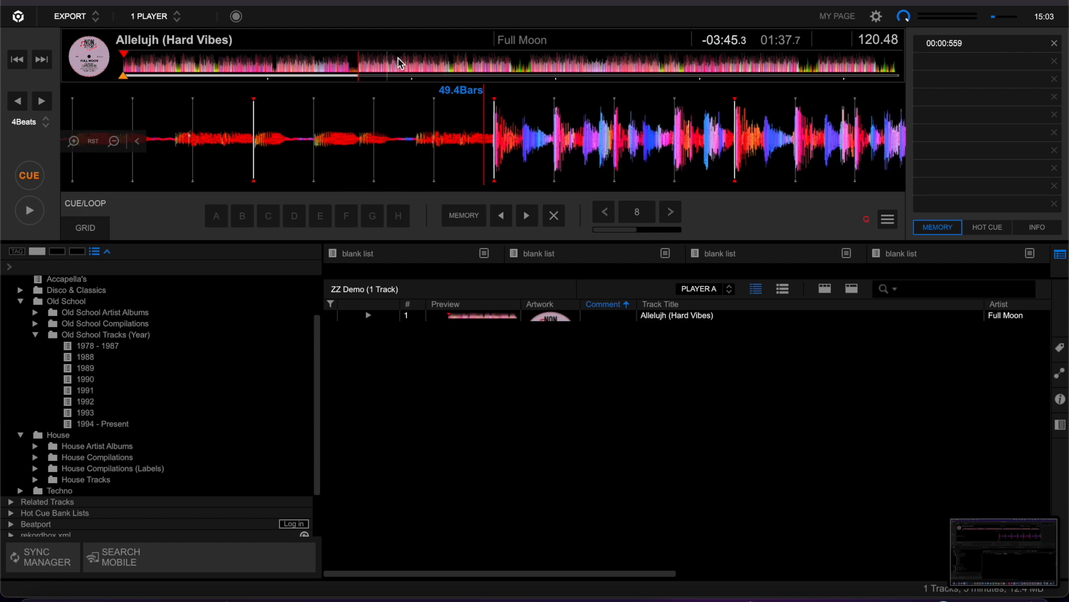
left_click(418, 67)
left_click(434, 66)
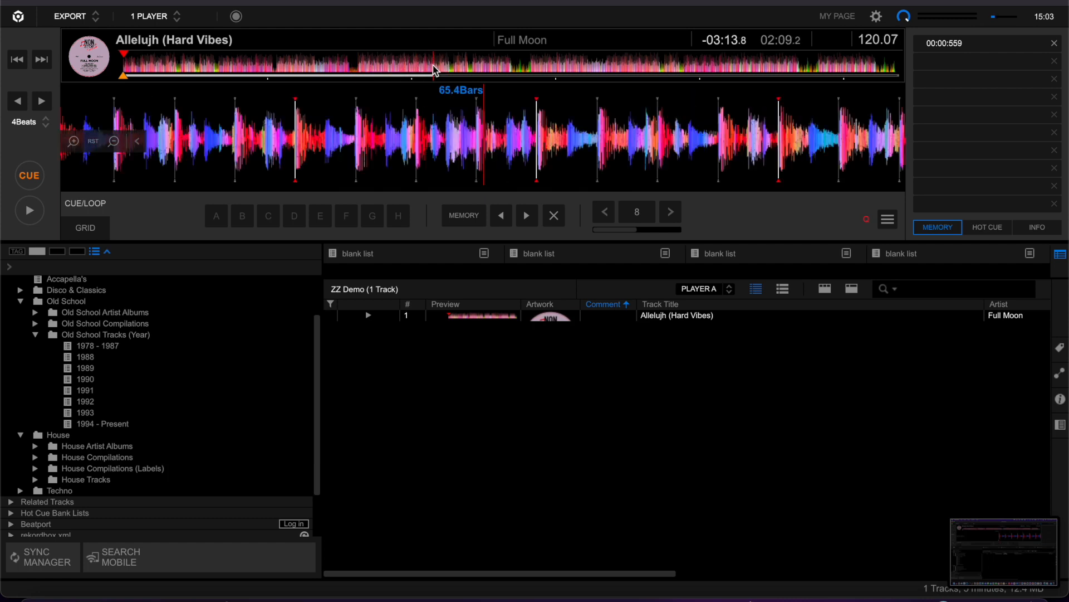
left_click(135, 67)
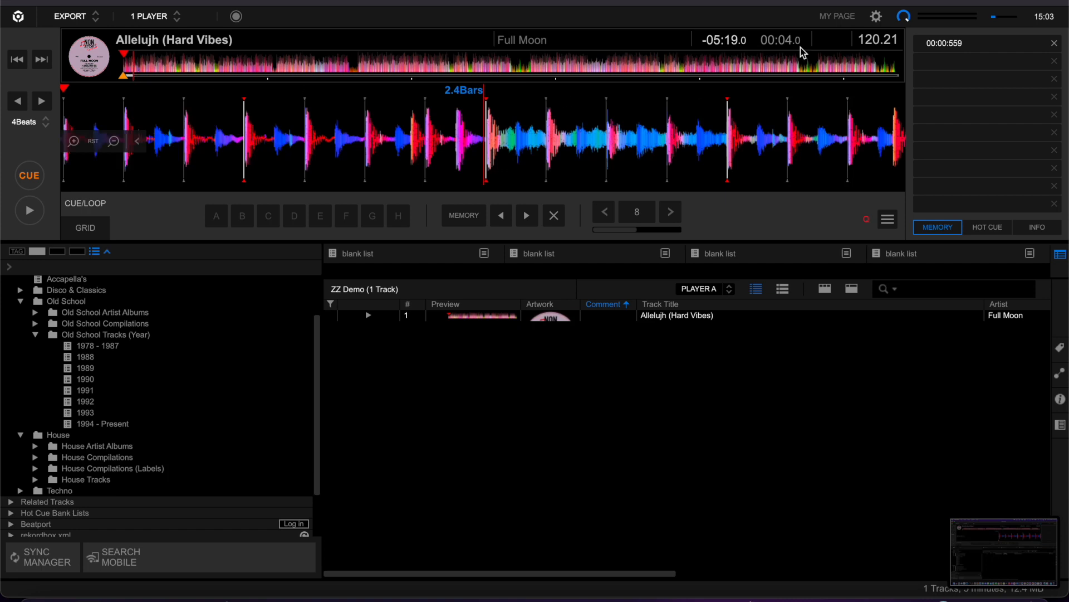
left_click(237, 67)
left_click(305, 68)
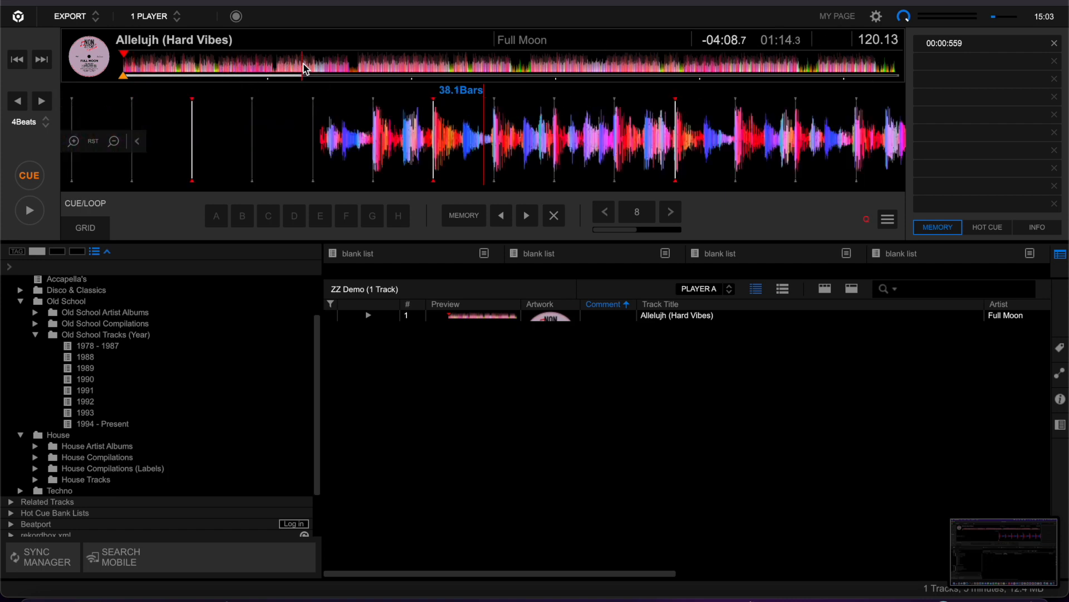
left_click(358, 65)
left_click(390, 67)
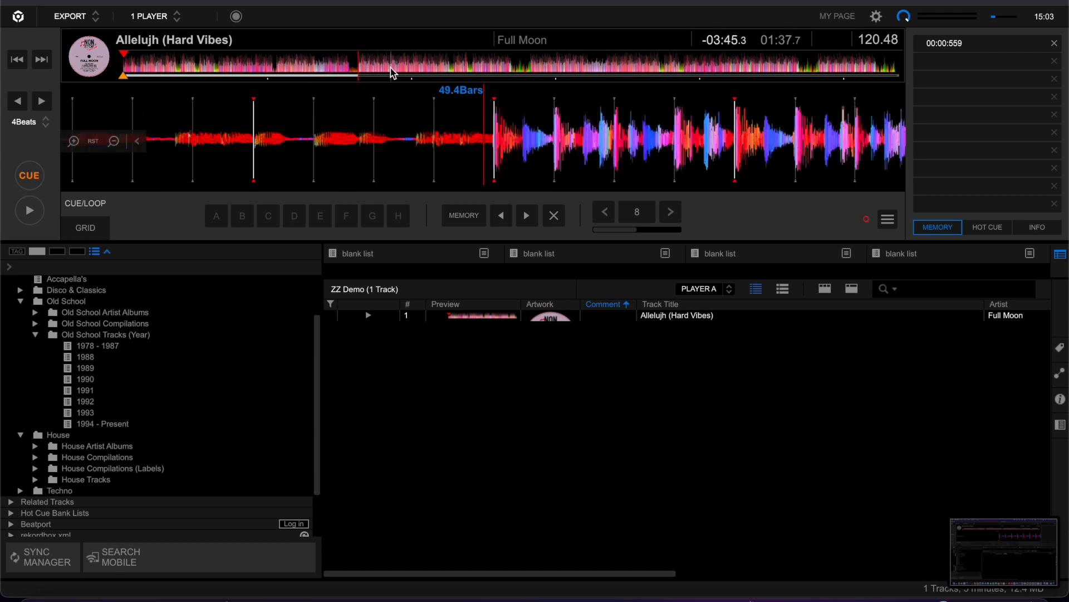
left_click(419, 67)
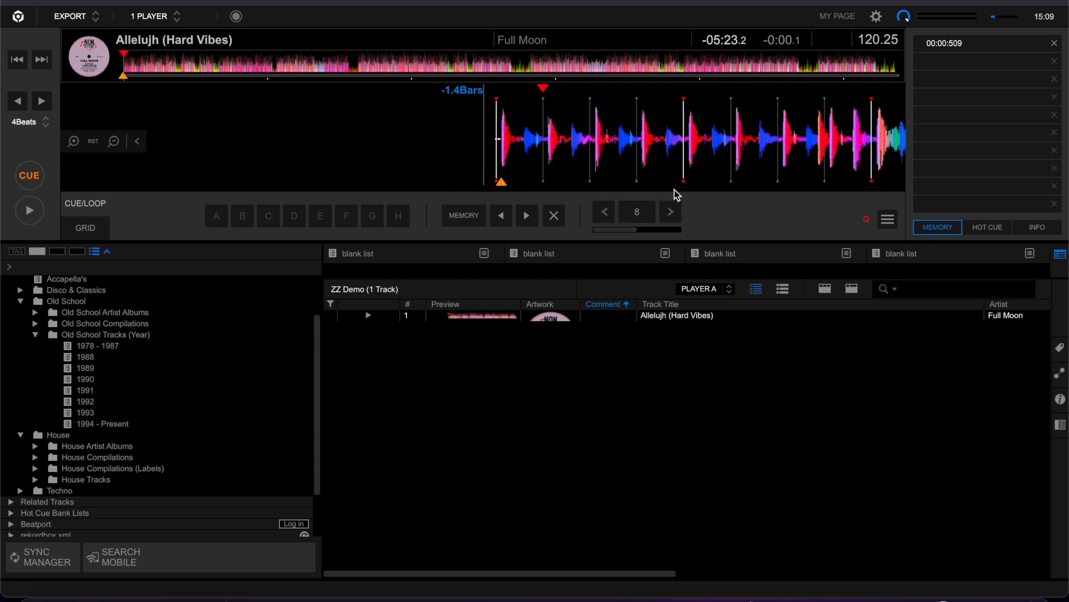
- Set the first beat of a bar exactly on the first kick at the beginning of the track
left_click_drag(686, 156, 664, 156)
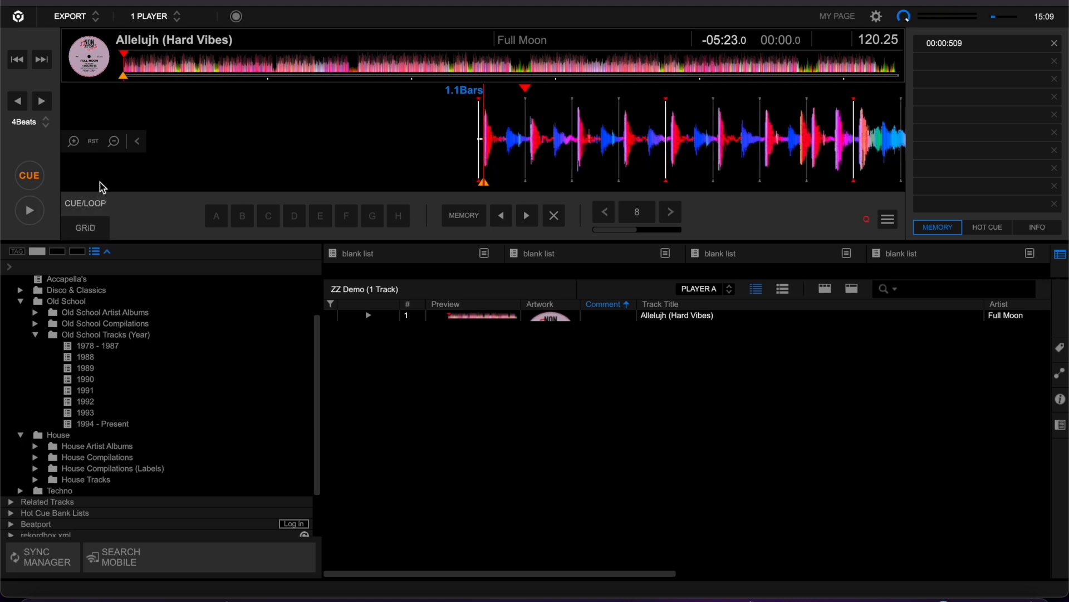
left_click(75, 143)
left_click(76, 143)
left_click(76, 144)
left_click(76, 144)
left_click(75, 143)
left_click(76, 144)
left_click(76, 144)
left_click(76, 144)
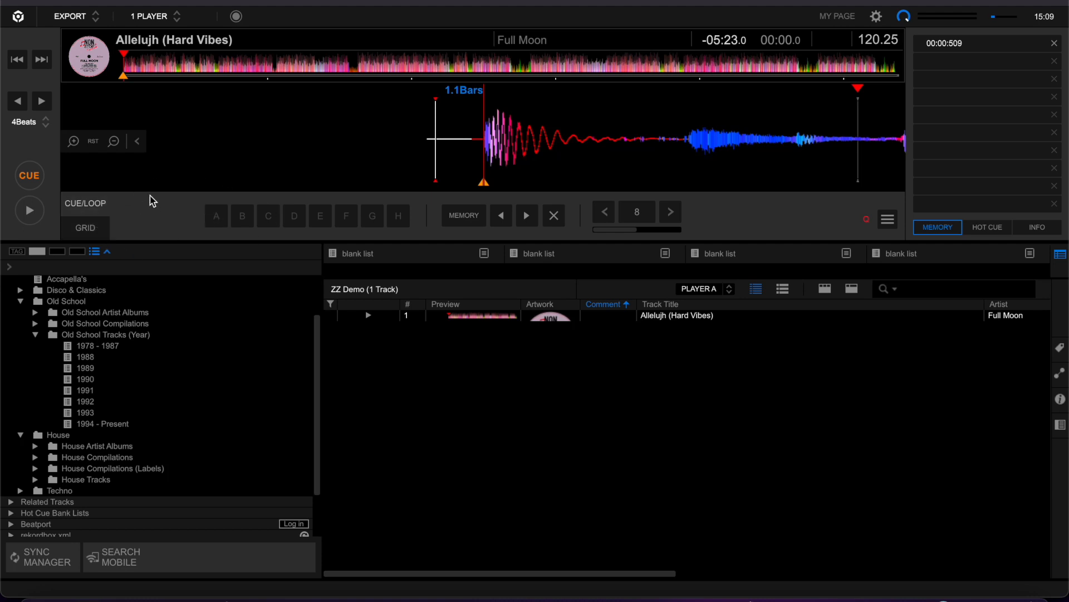
left_click(87, 229)
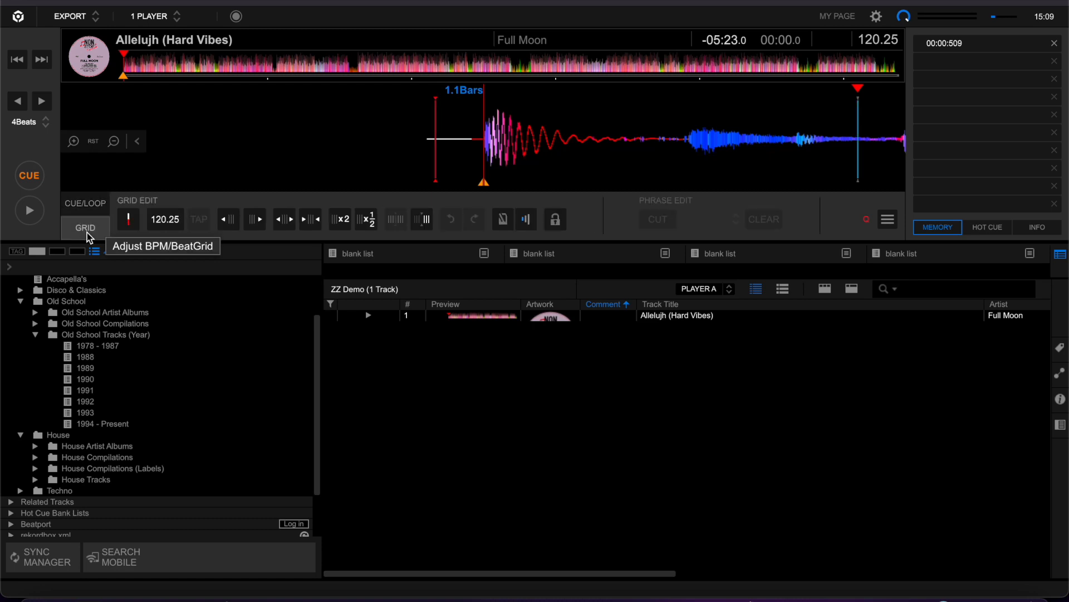
left_click(128, 223)
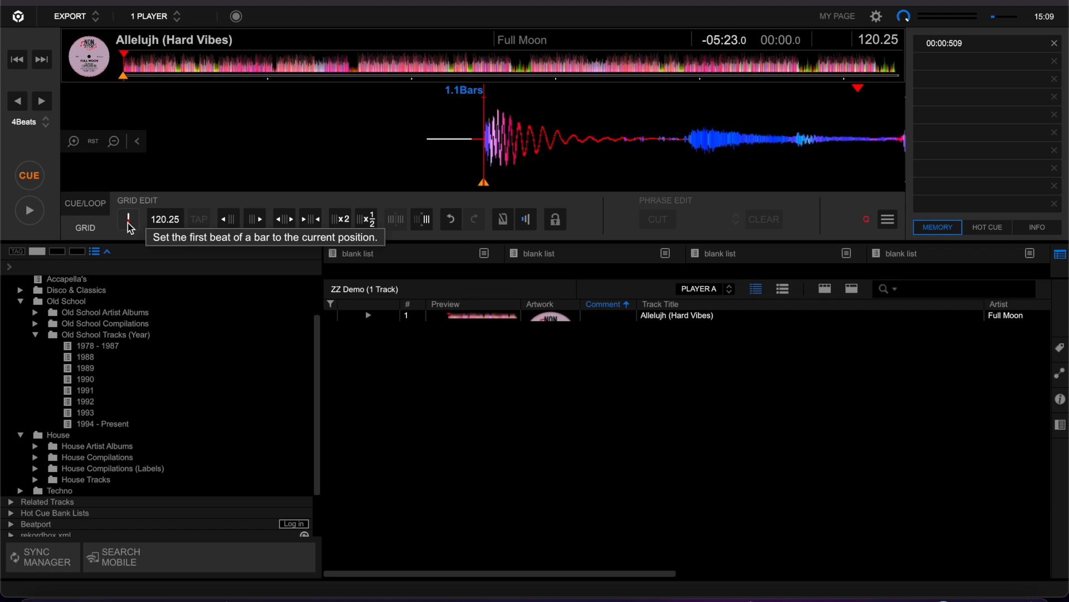
- Turn on the metronome and play the opening bars to check the grid against the beat
left_click(115, 145)
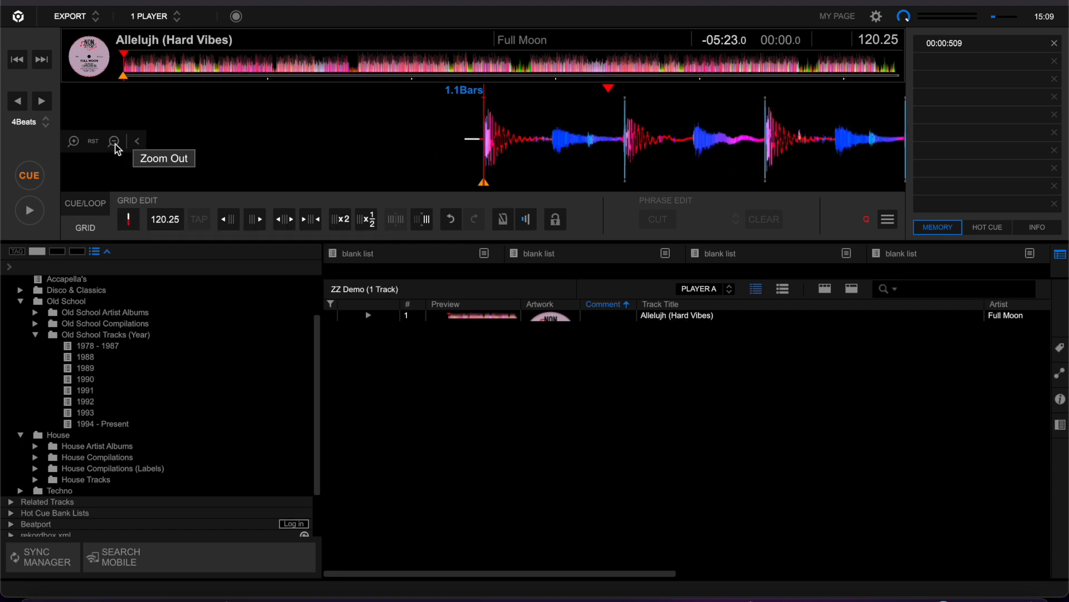
left_click(115, 144)
left_click(115, 145)
left_click(115, 144)
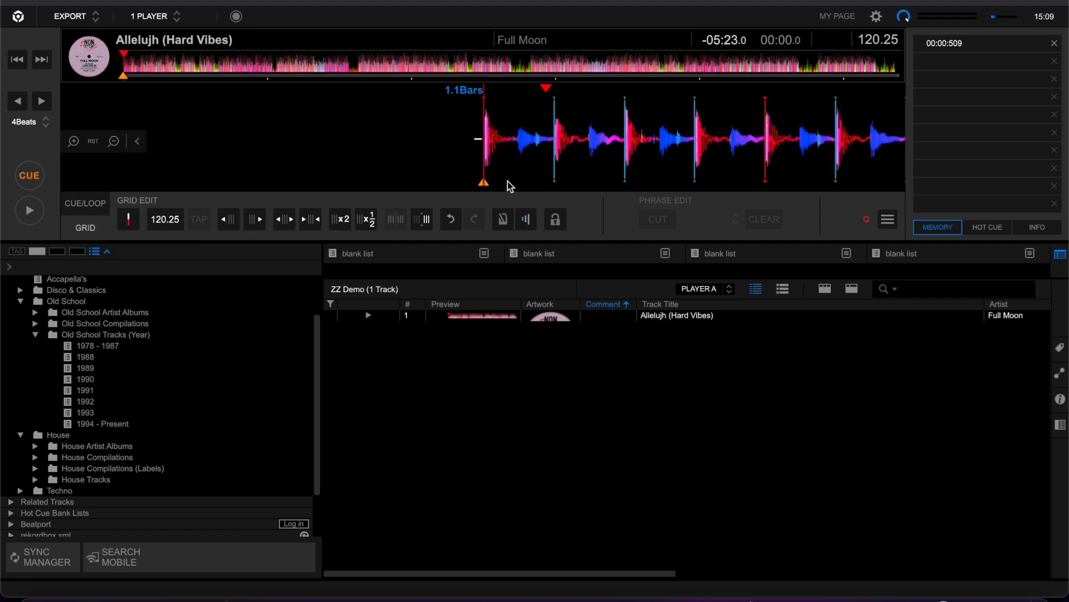
left_click(505, 225)
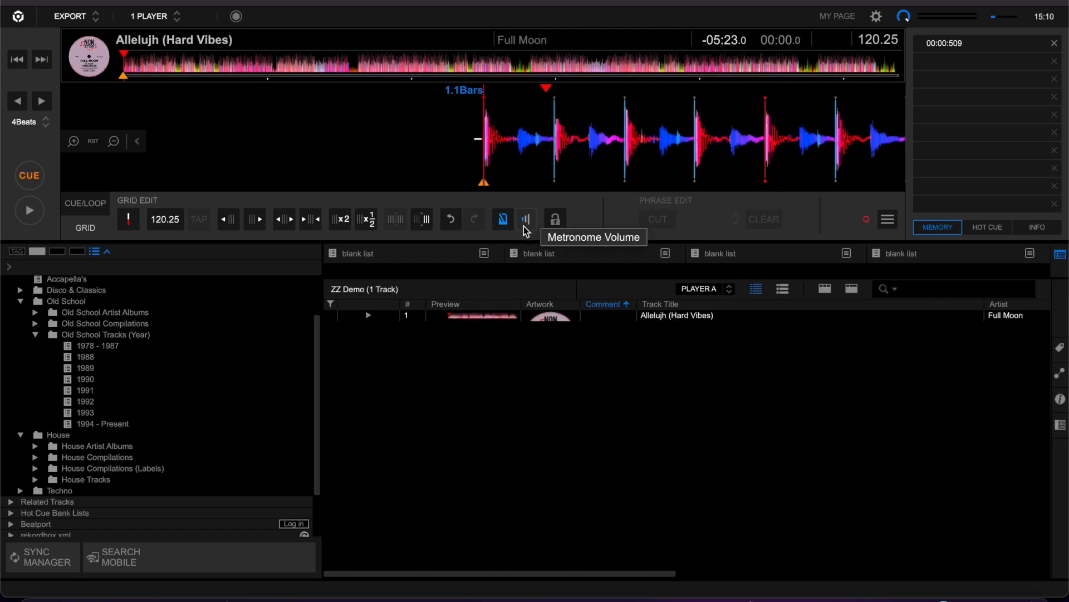
left_click(30, 211)
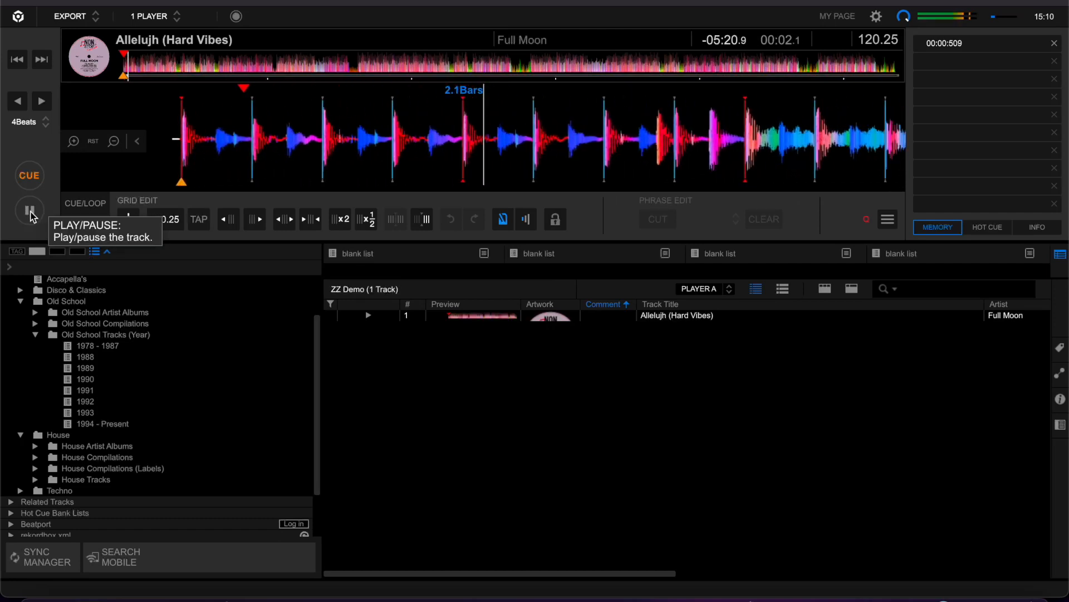
left_click(31, 215)
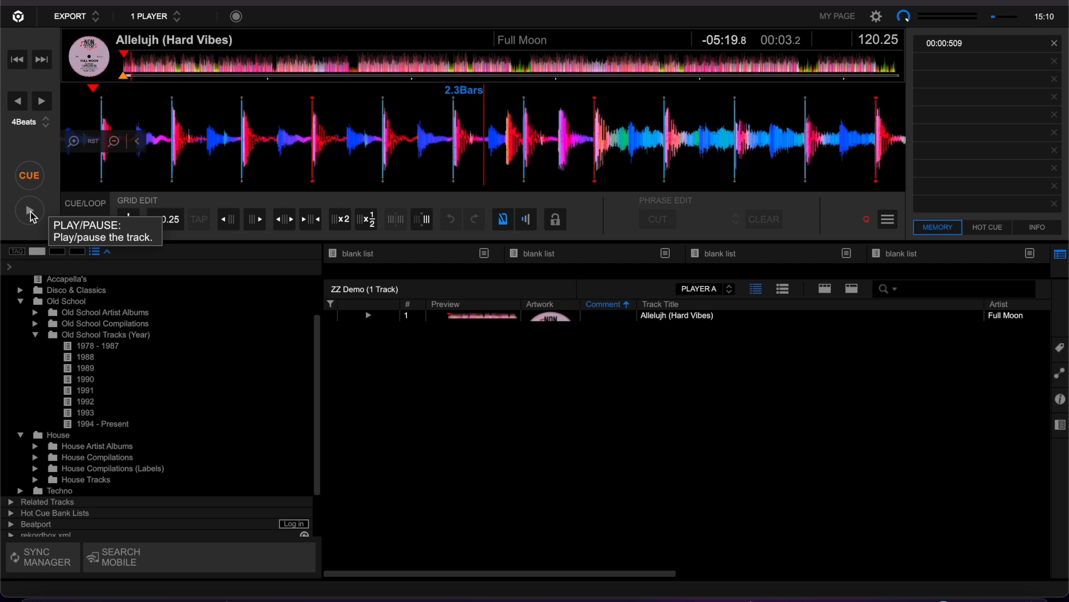
- Realign the beat grid from the kick at about 00:41.9 onward, leaving the earlier grid as it is
left_click(225, 71)
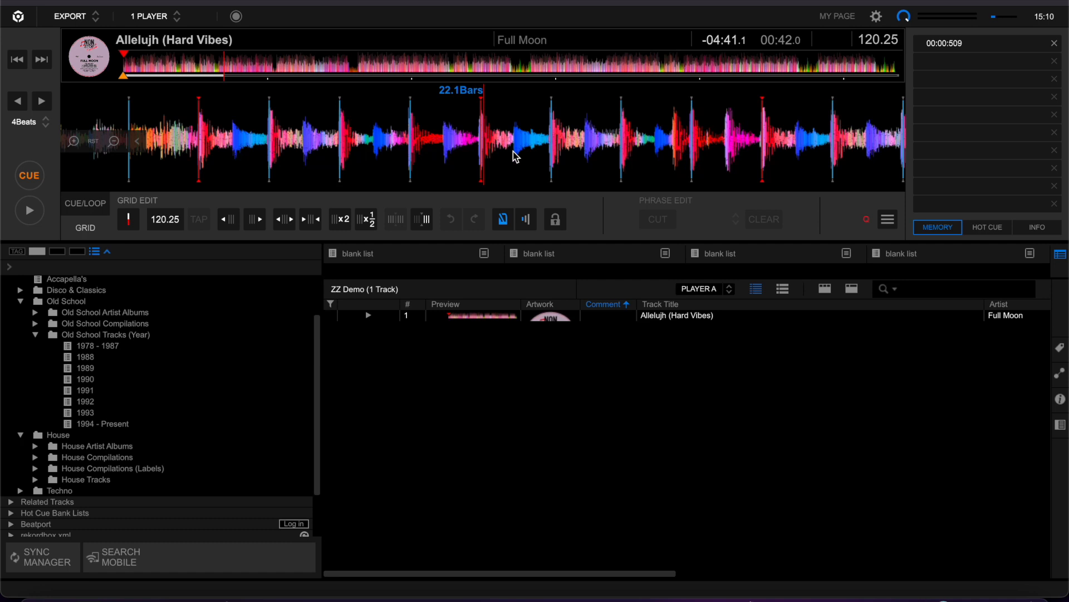
left_click_drag(516, 156, 518, 161)
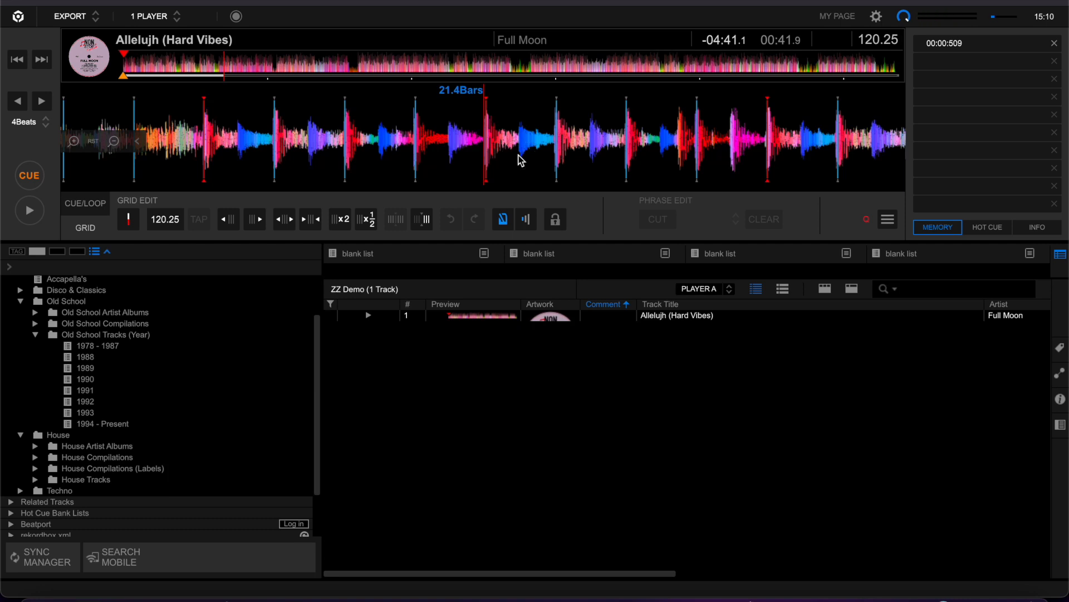
left_click(72, 143)
left_click(73, 142)
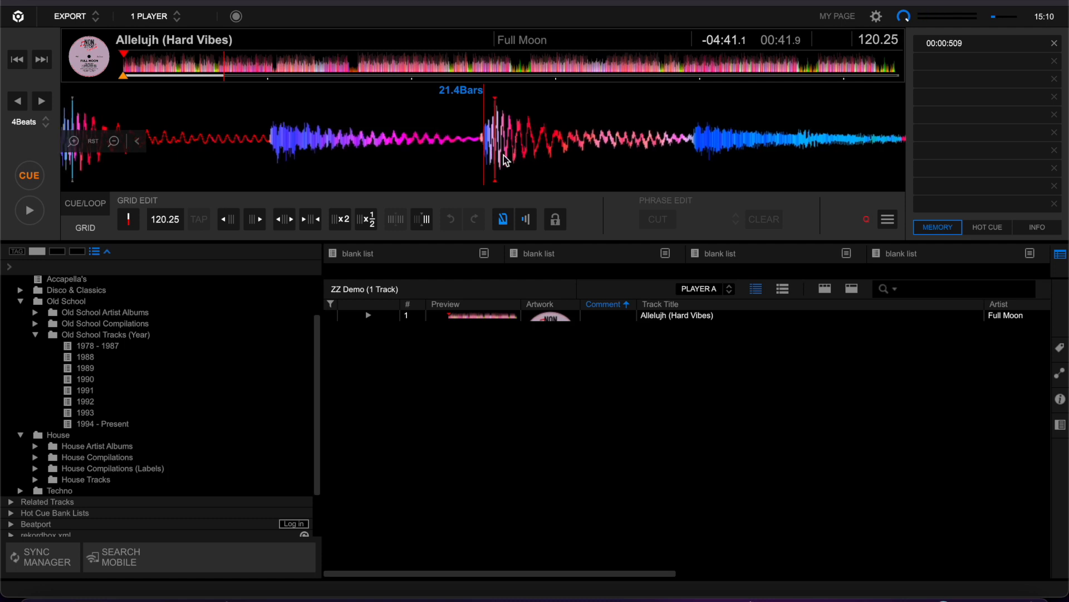
left_click(426, 223)
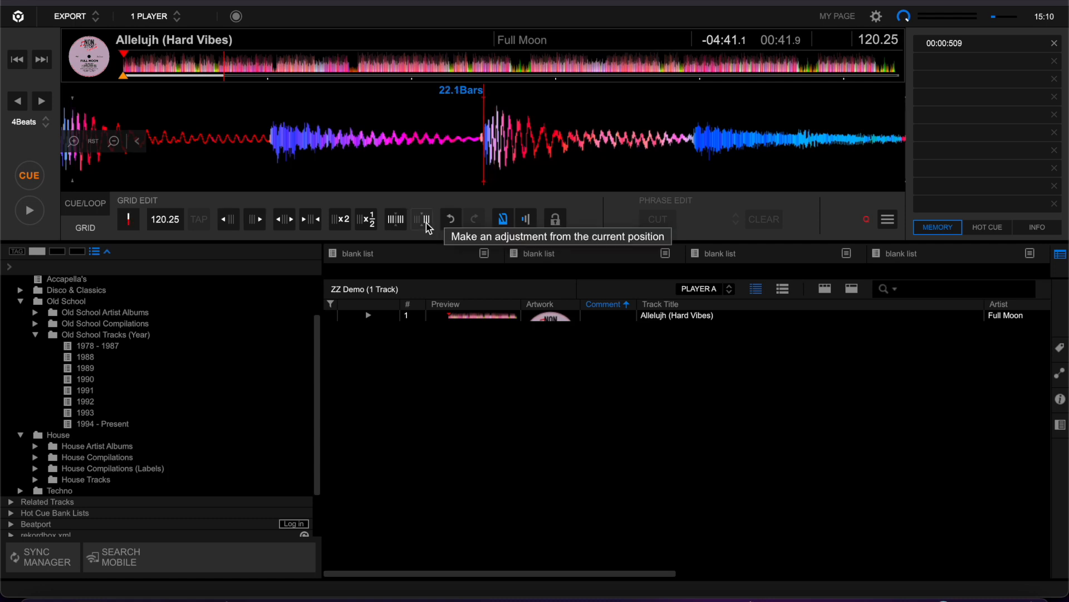
left_click(114, 142)
left_click(114, 142)
left_click(114, 143)
left_click(114, 143)
left_click(114, 143)
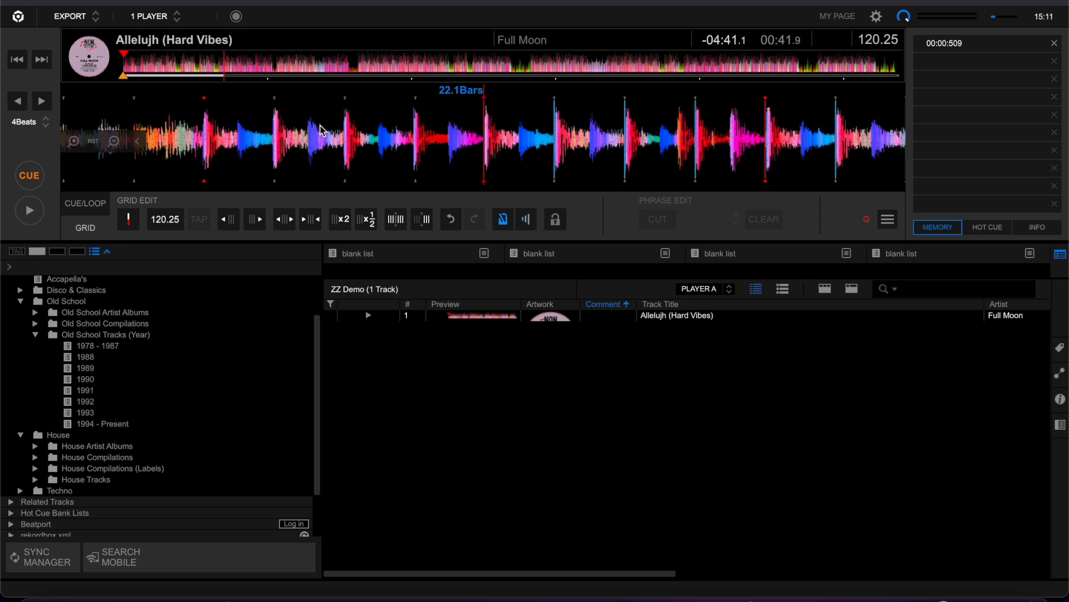
- Realign the beat grid from the kick at about 01:42.7 onward
left_click(313, 168)
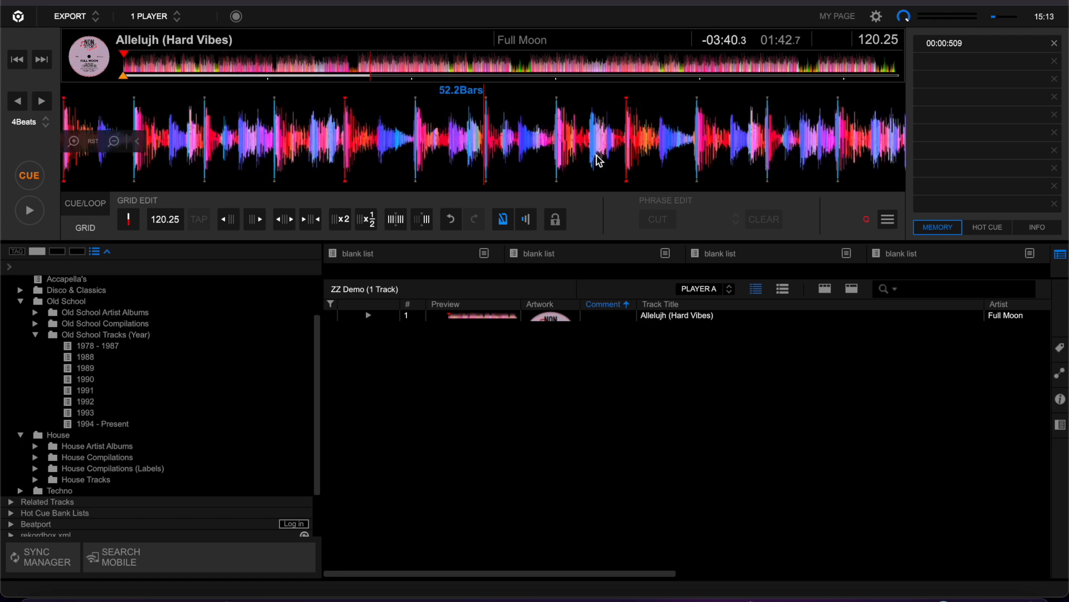
left_click(76, 144)
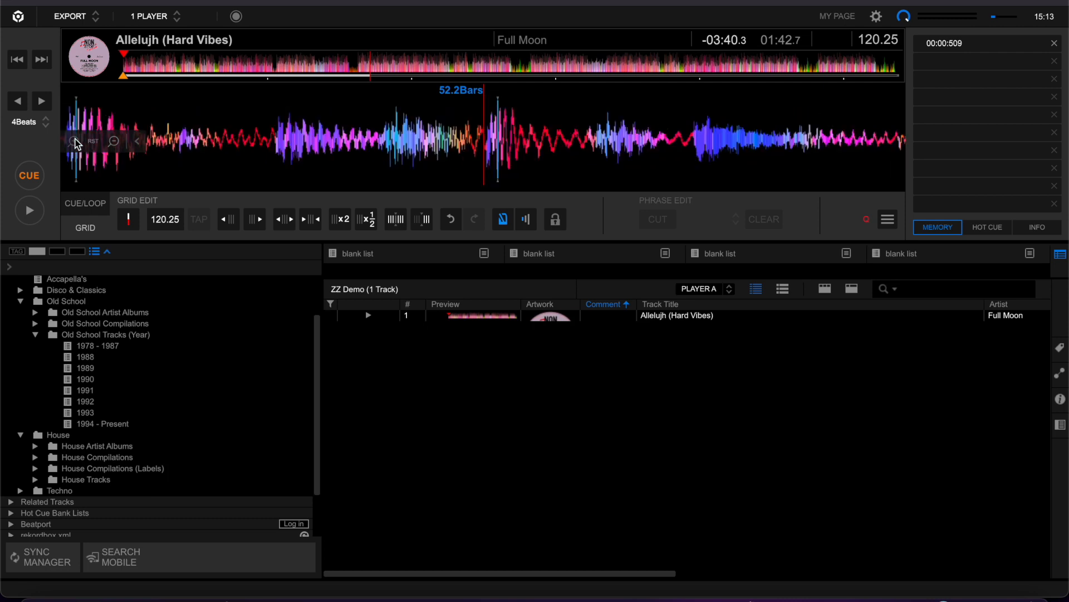
left_click_drag(559, 133, 557, 138)
left_click(423, 220)
left_click(114, 143)
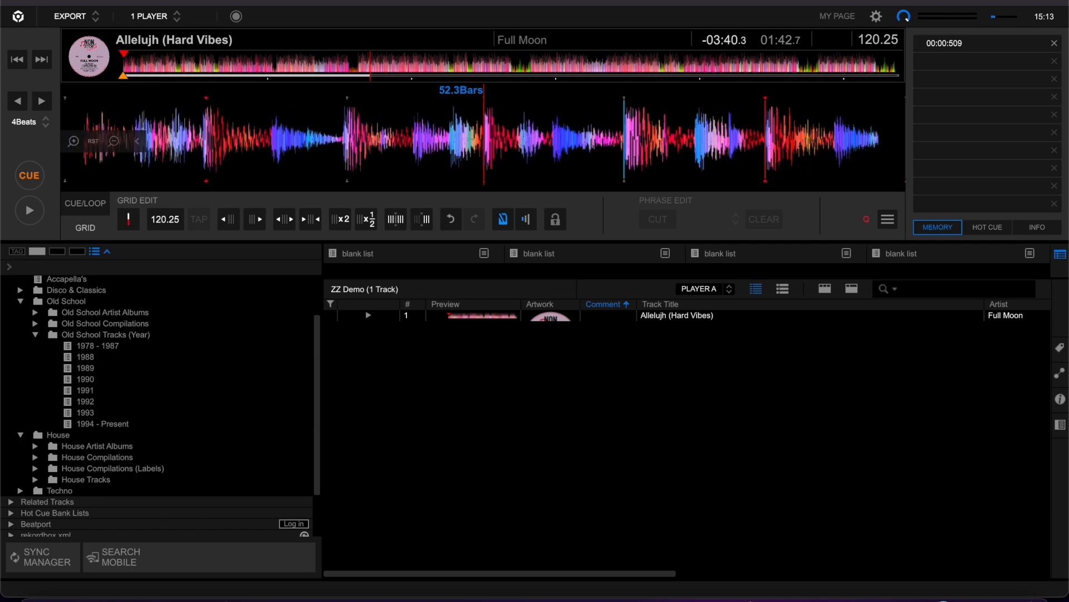
left_click(114, 142)
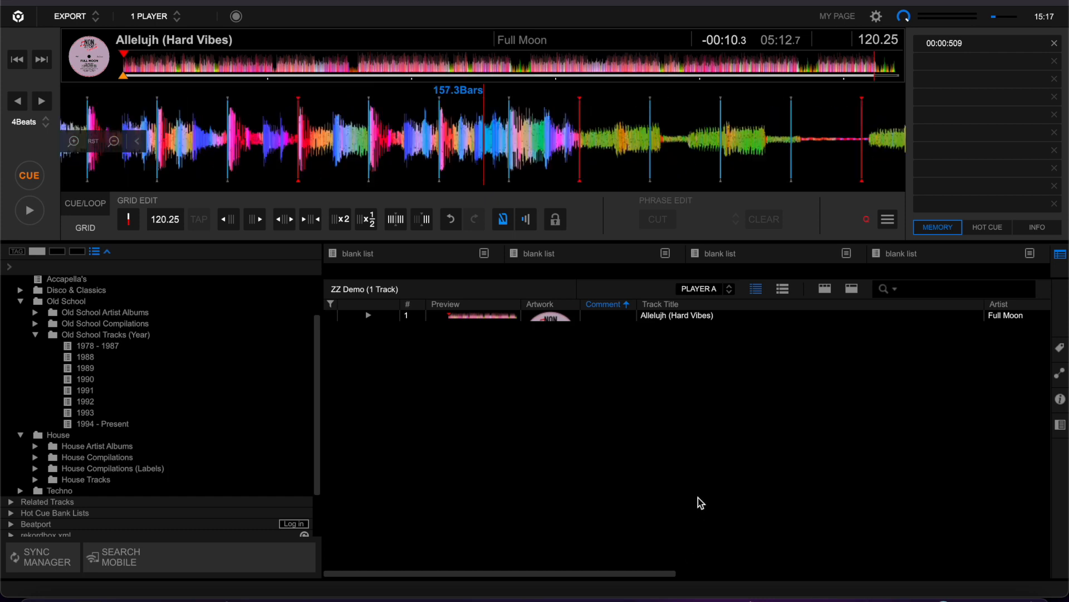
- Lock the track against analysis and beatgrid adjustment, and return to its start
left_click(556, 220)
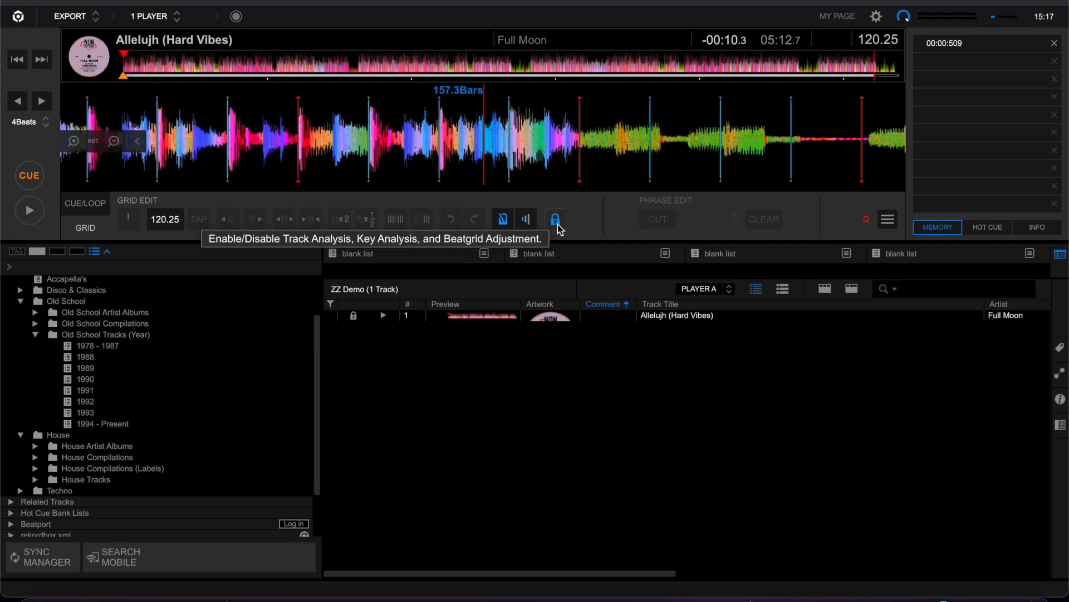
left_click(18, 59)
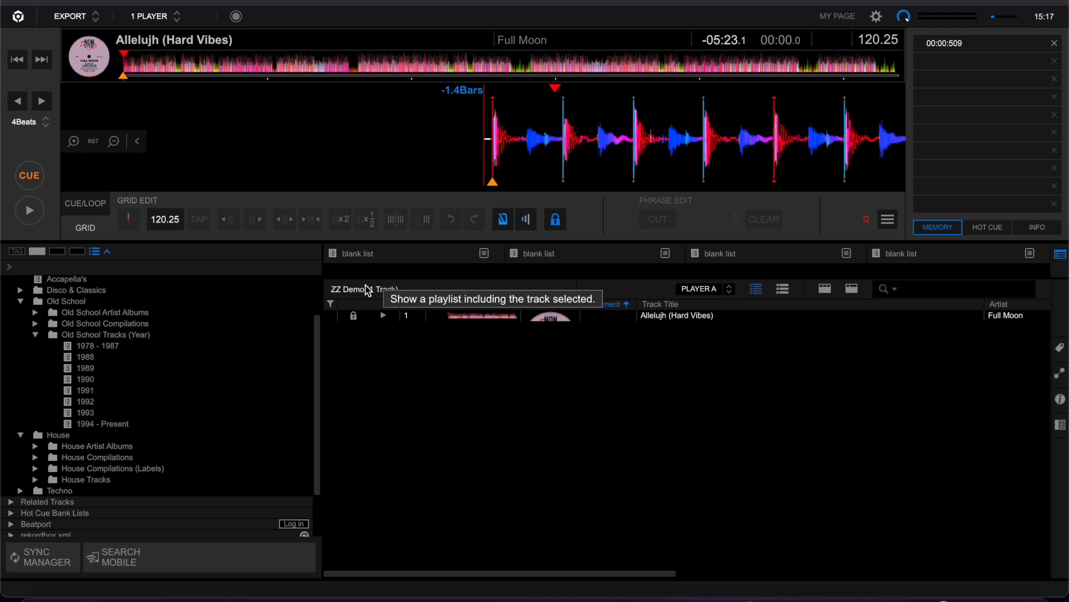
- Jump forward through the track four beats at a time to check the finished grid, skipping ahead to the section after the mid-track breakdown
key("Right")
key("Right")
key("Right")
key("Right")
key("Right")
key("Right")
key("Right")
key("Right")
key("Right")
key("Right")
key("Right")
key("Right")
key("Right")
key("Right")
key("Right")
key("Right")
key("Right")
key("Right")
key("Right")
key("Right")
key("Right")
key("Right")
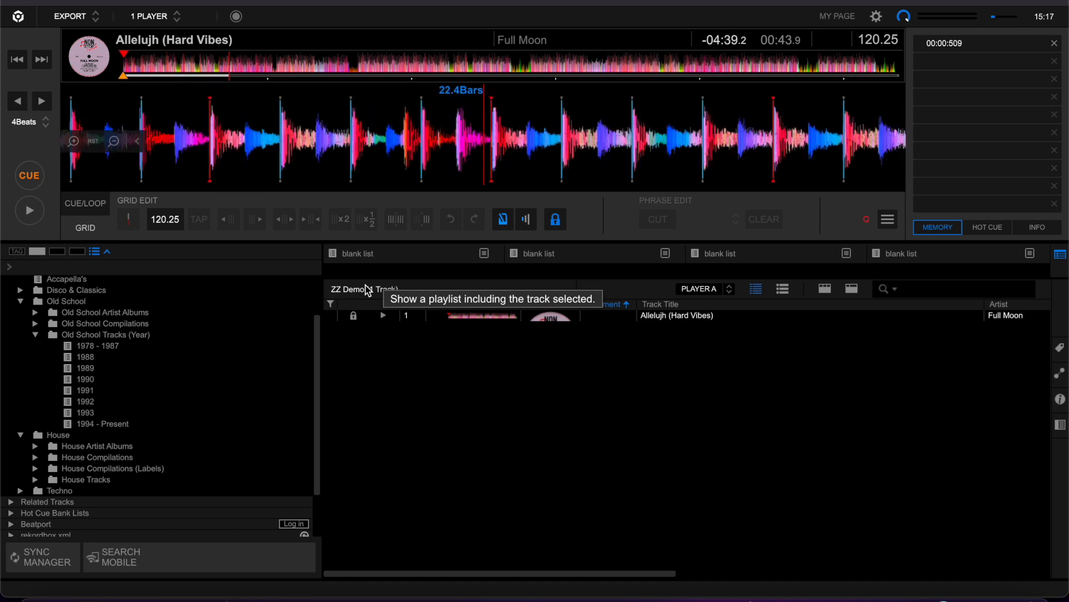
key("Right")
key("Right")
key("Right")
key("Right")
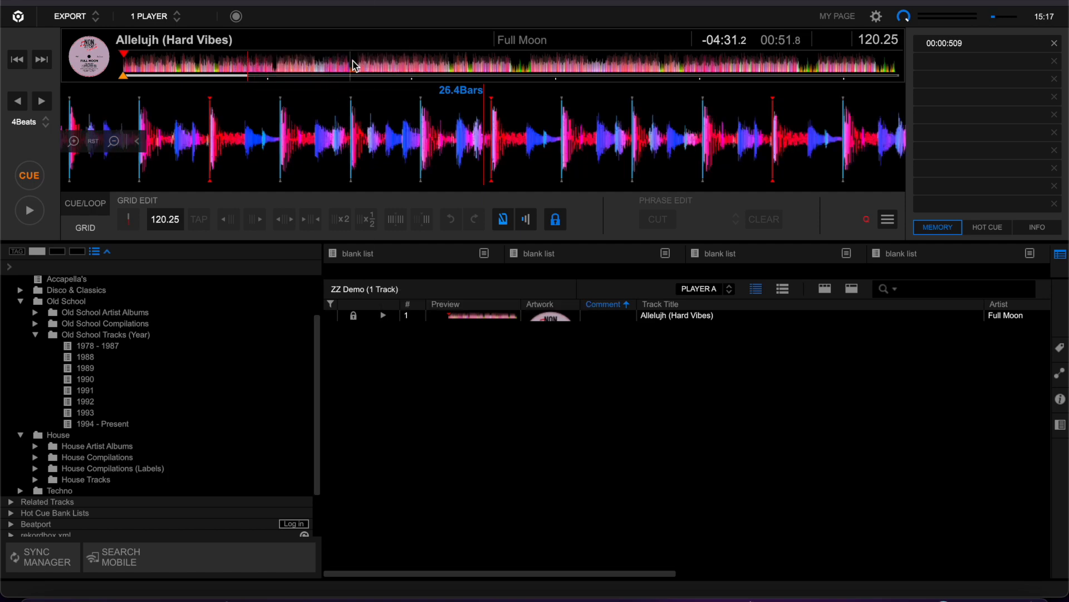
left_click(359, 66)
key("Right")
key("Right")
key("Right")
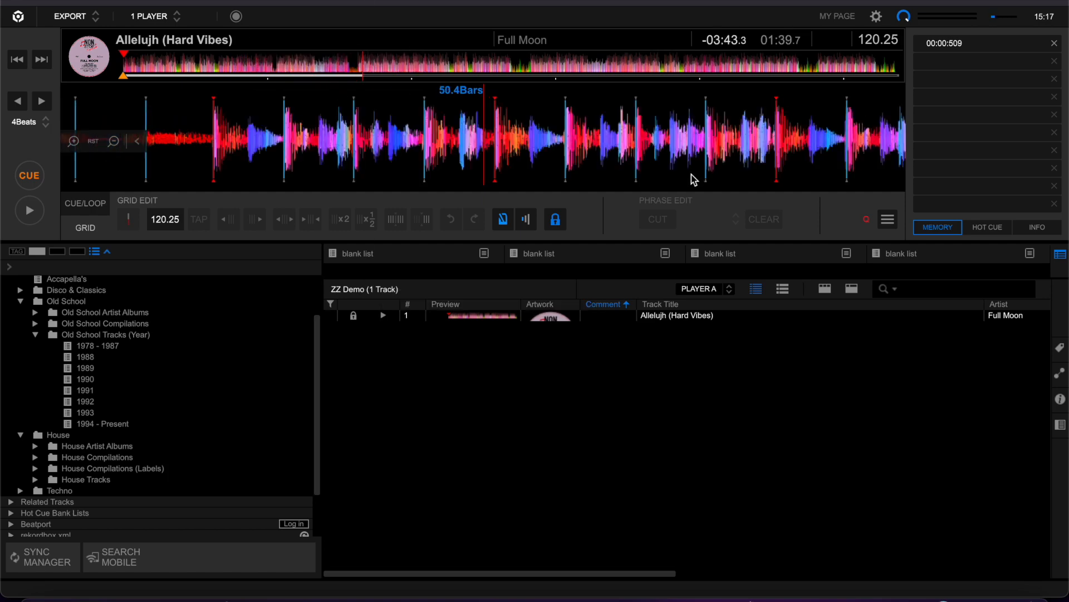
- Continue checking the locked beat grid against the kicks in four-beat jumps, from about bar 50 through to bar 112
key("Right")
key("Right")
key("Right")
key("Right")
key("Right")
key("Right")
key("Right")
key("Right")
key("Right")
key("Right")
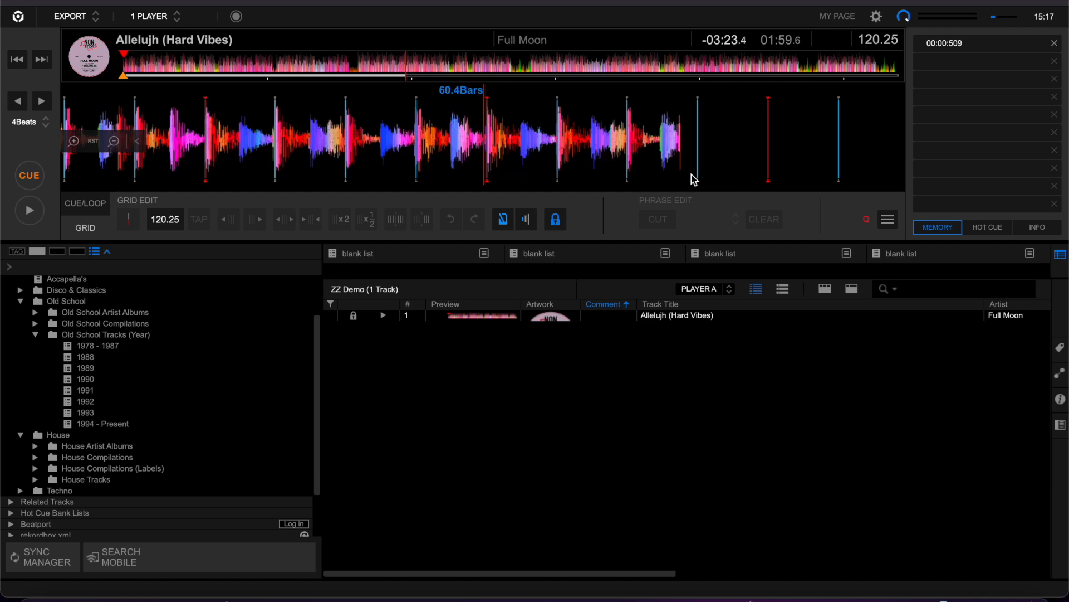
key("Right")
key("Right")
key("Right")
key("Right")
key("Right")
key("Right")
key("Right")
key("Right")
key("Right")
key("Right")
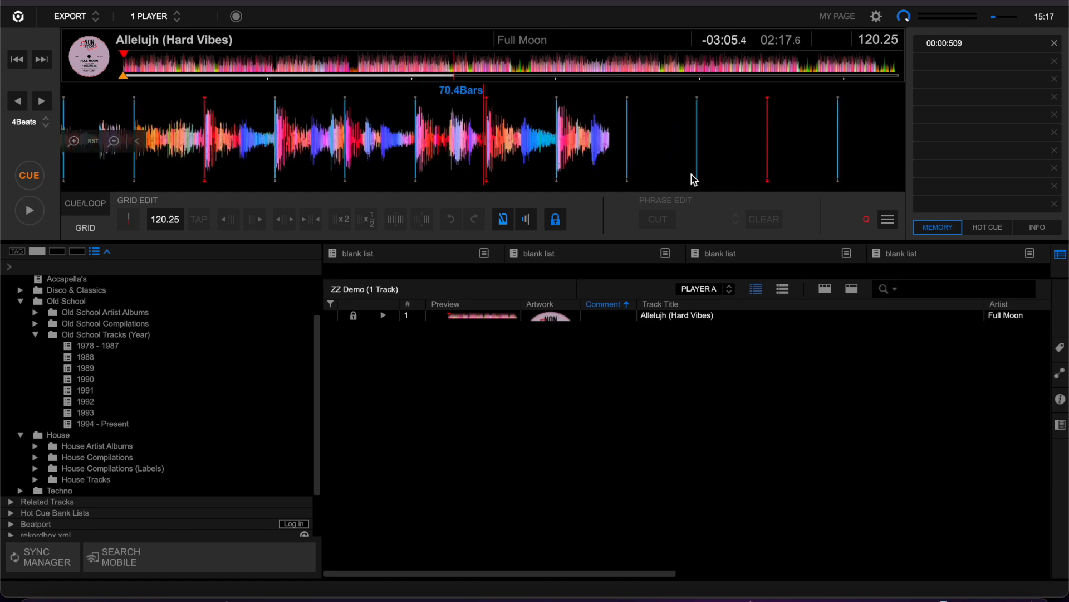
key("Right")
key("Right")
key("Right")
key("Right")
key("Right")
key("Right")
key("Right")
key("Right")
key("Right")
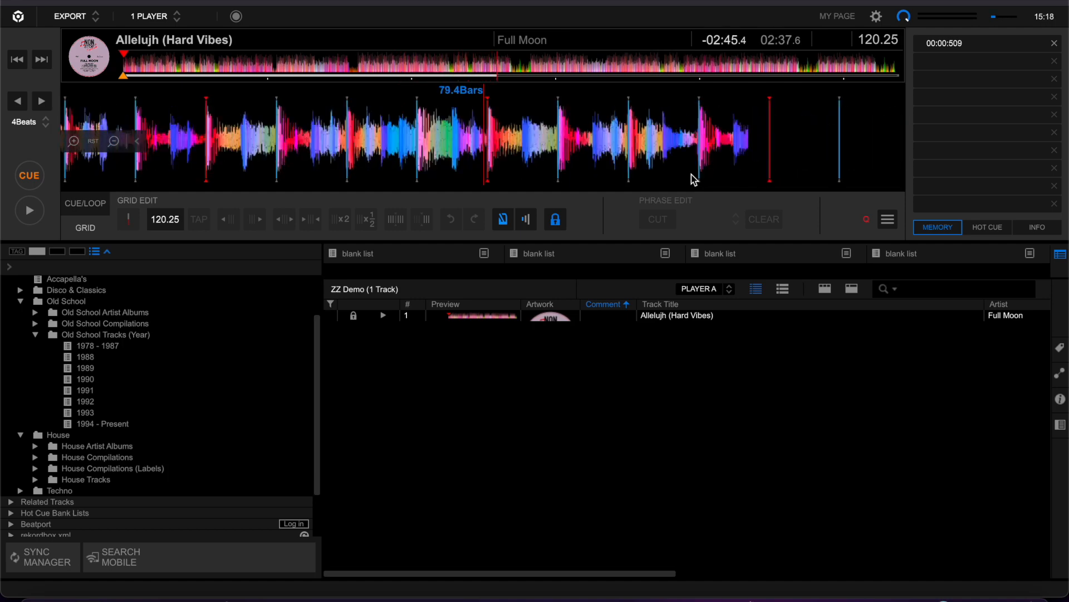
key("Right")
key("Right")
key("Right")
key("Right")
key("Right")
key("Right")
key("Right")
key("Right")
key("Right")
key("Right")
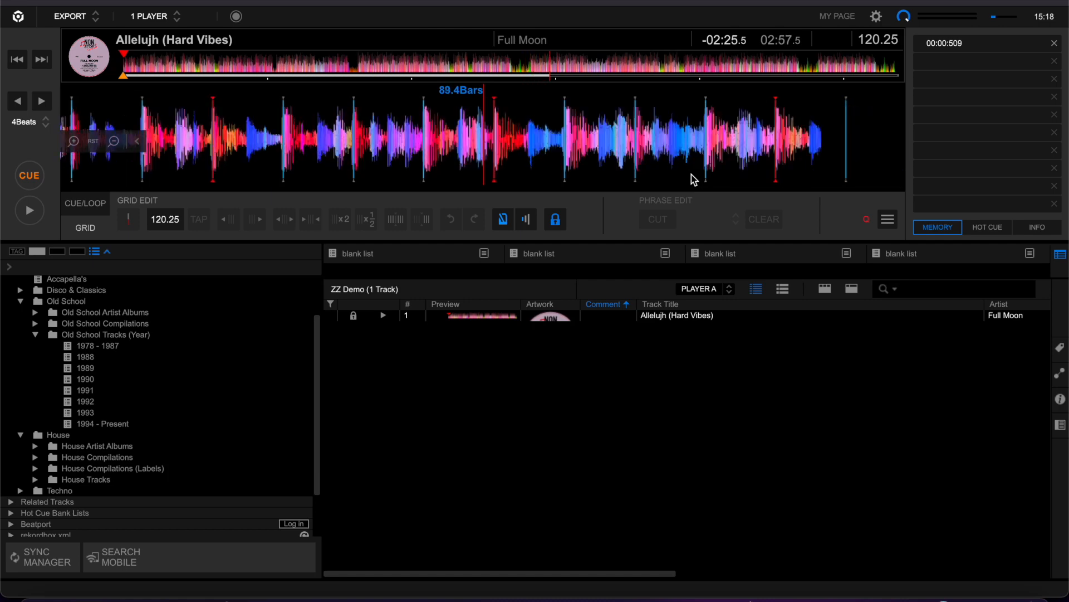
key("Right")
key("Right")
key("Right")
key("Right")
key("Right")
key("Right")
key("Right")
key("Right")
key("Right")
key("Right")
key("Right")
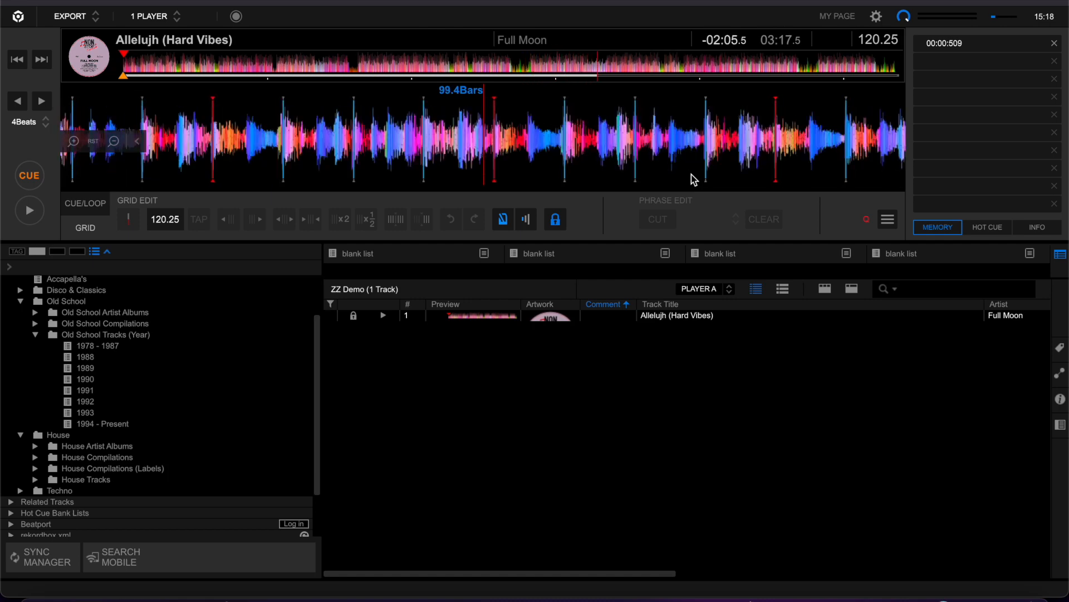
key("Right")
key("Right")
key("Right")
key("Right")
key("Right")
key("Right")
key("Right")
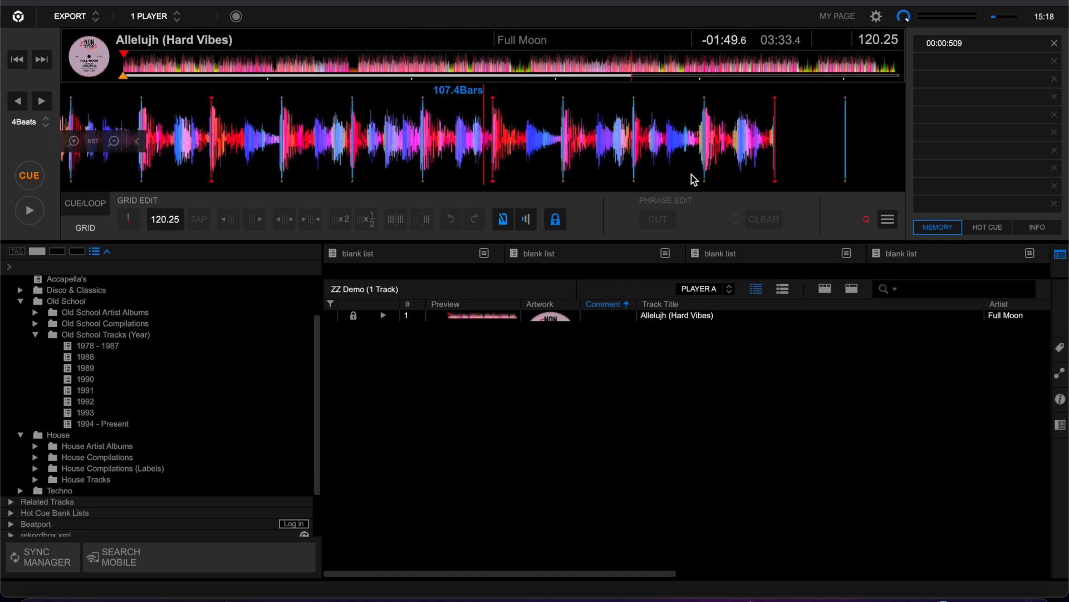
key("Right")
key("Right")
key("Right")
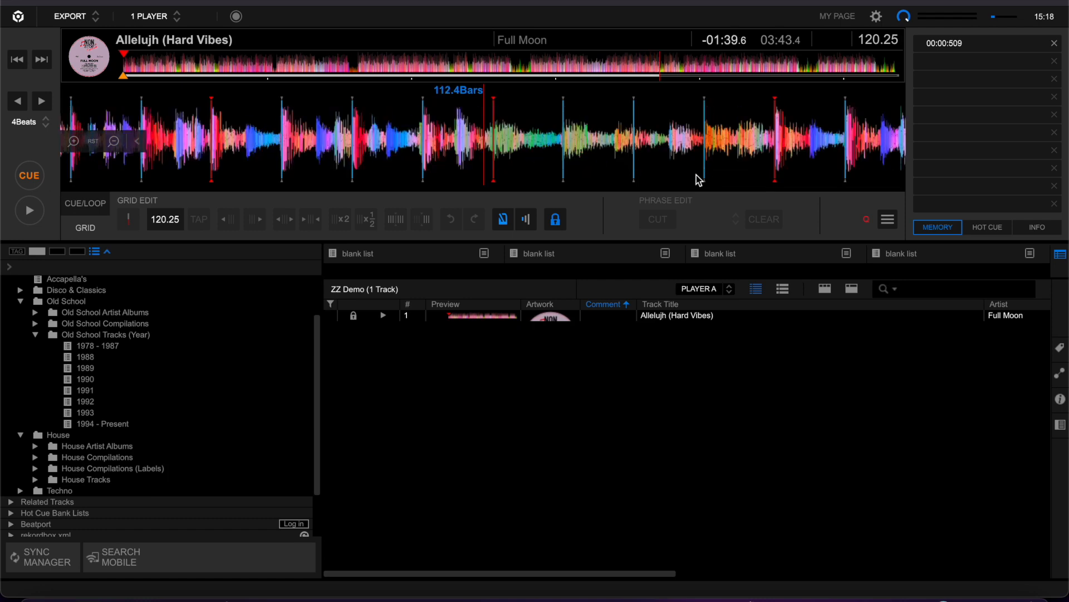